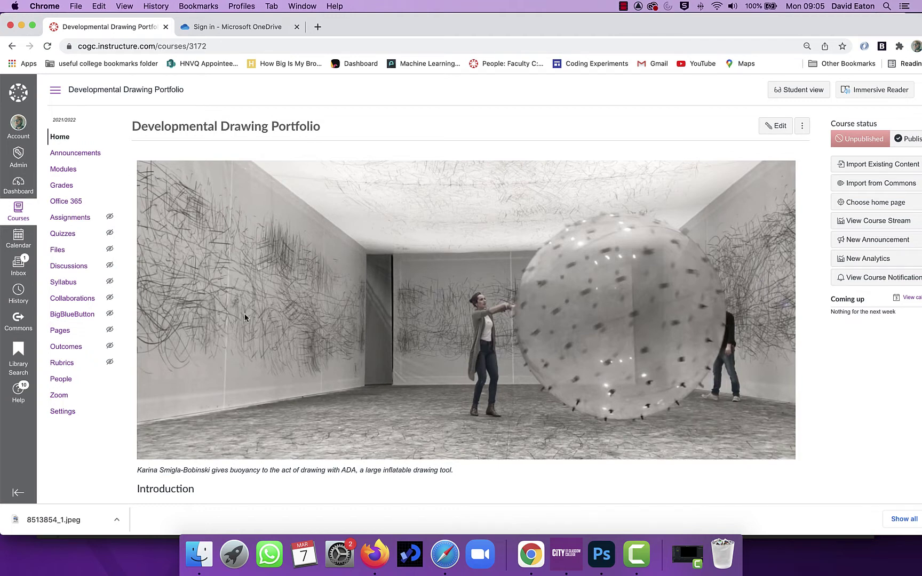
Switch to Firefox and open the "Automation and Contraption's in Art" page under Support Material: Research Resources
click(375, 558)
scroll(355, 400, up, 2)
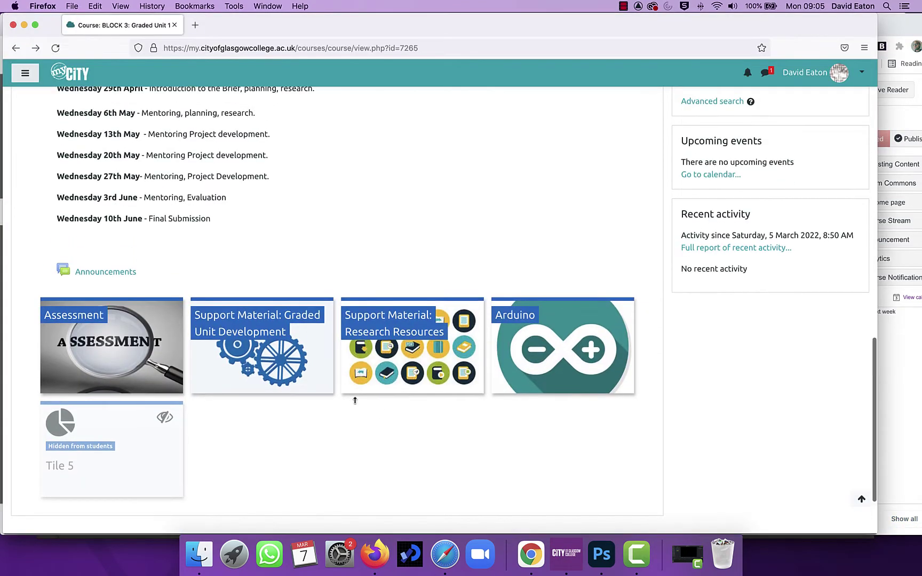
scroll(355, 400, down, 1)
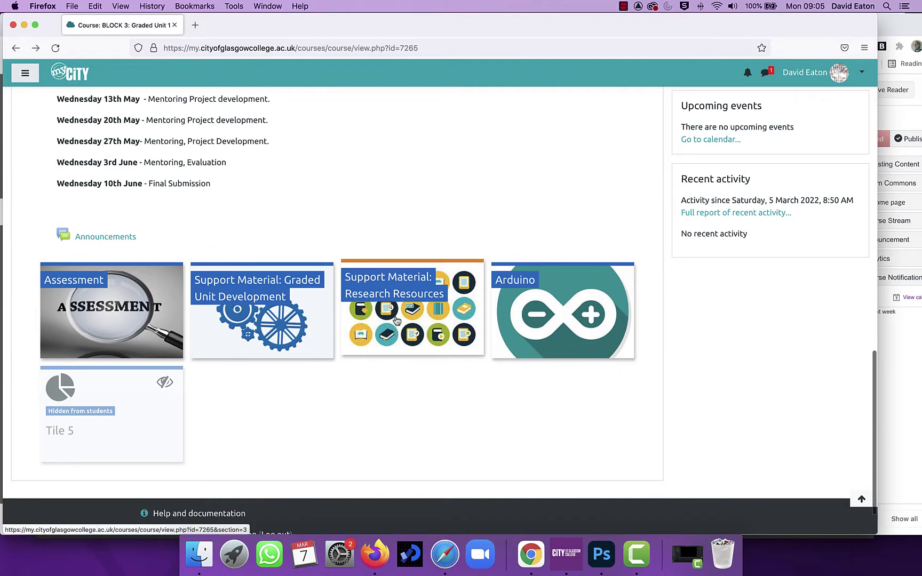
click(396, 320)
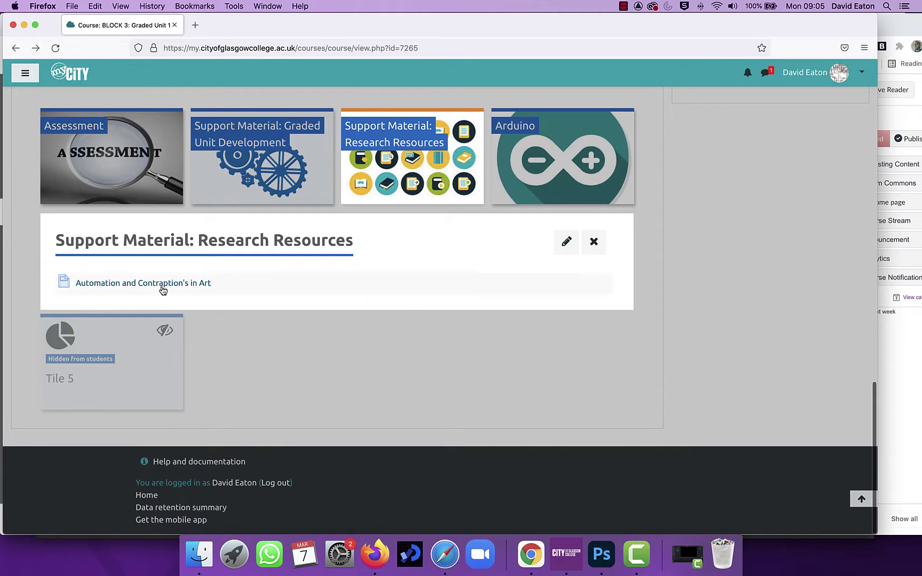
click(163, 287)
Examine the artworks and artist references on the "Automation and Contraption's in Art" page, and close it
scroll(414, 324, down, 15)
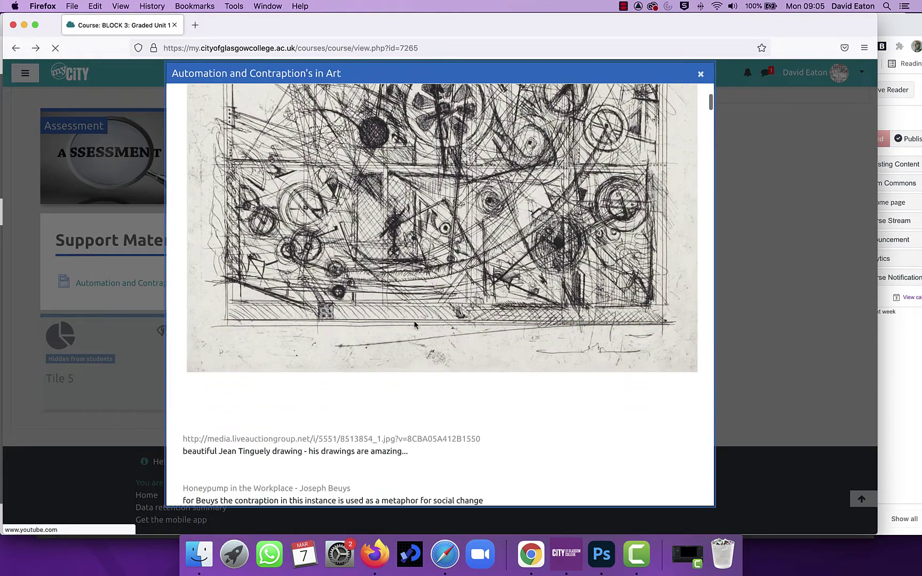
scroll(415, 324, down, 15)
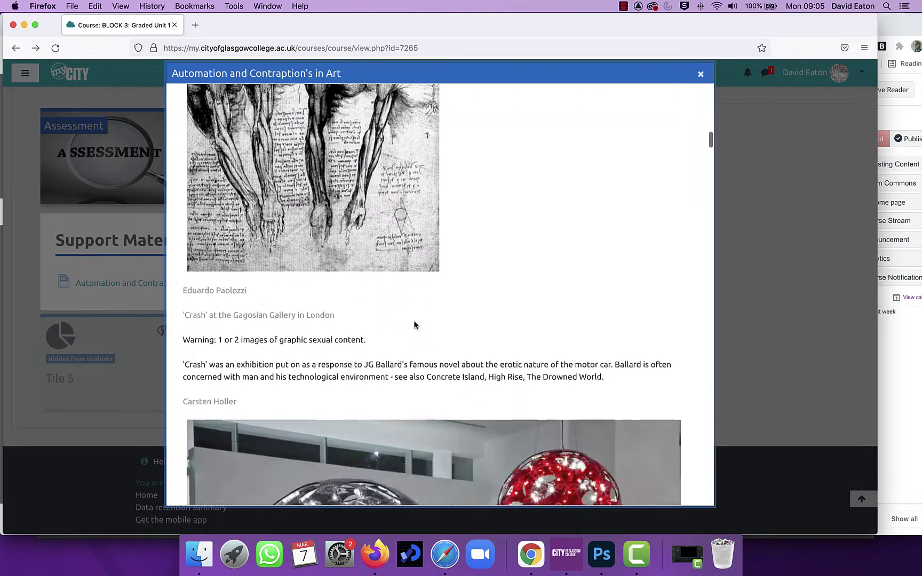
scroll(415, 324, down, 15)
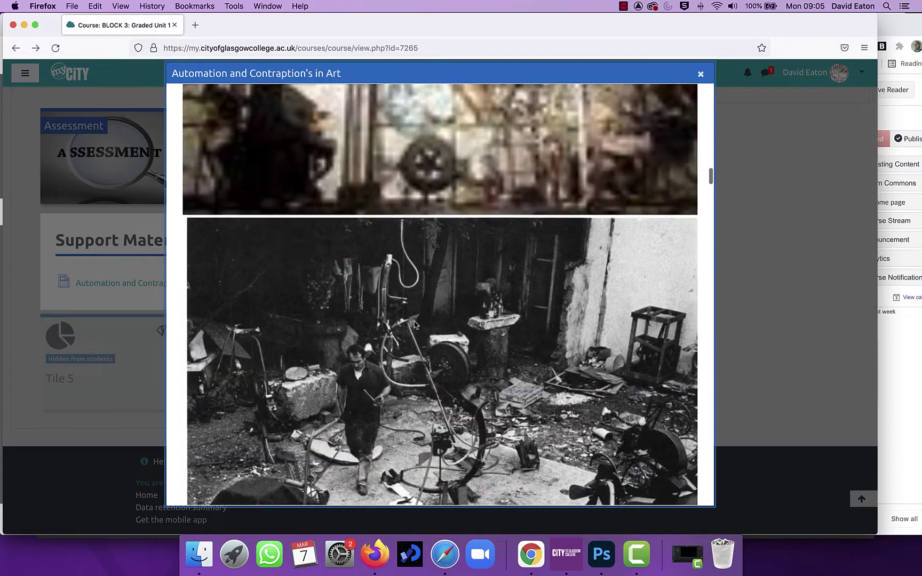
scroll(415, 323, down, 15)
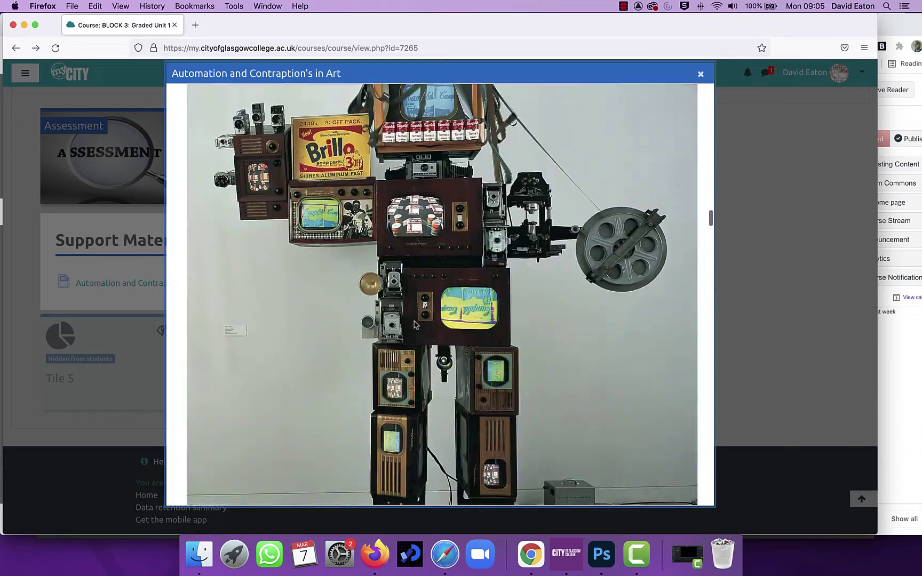
scroll(414, 324, down, 3)
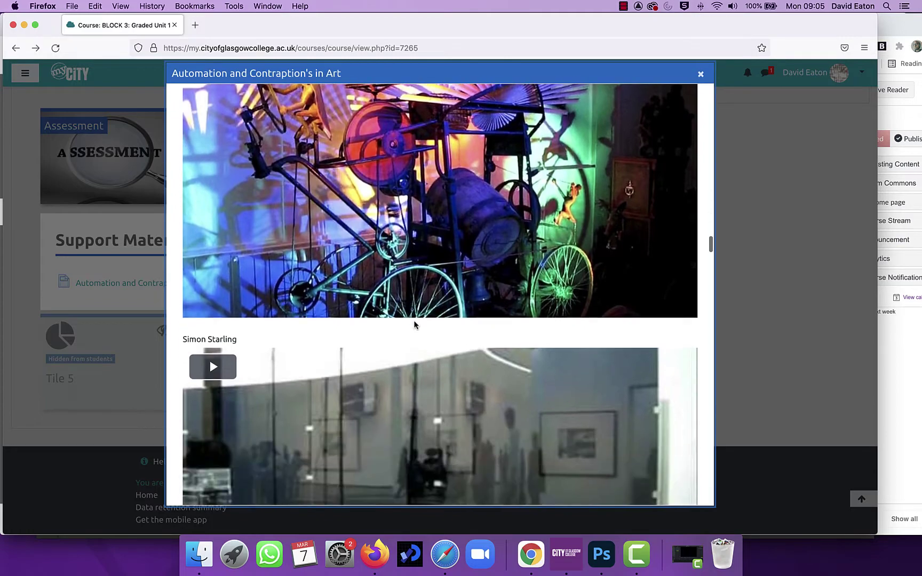
scroll(415, 324, up, 10)
scroll(415, 324, up, 10)
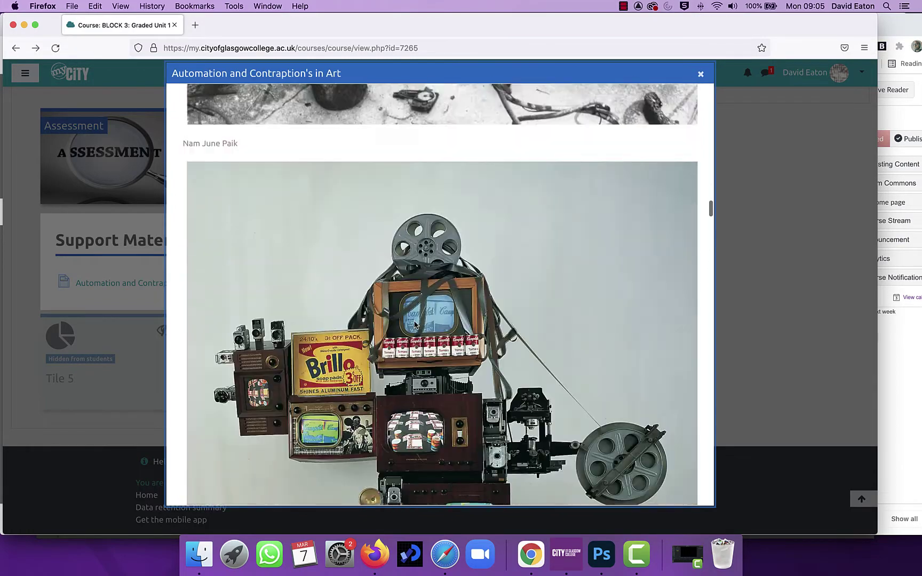
scroll(415, 324, up, 3)
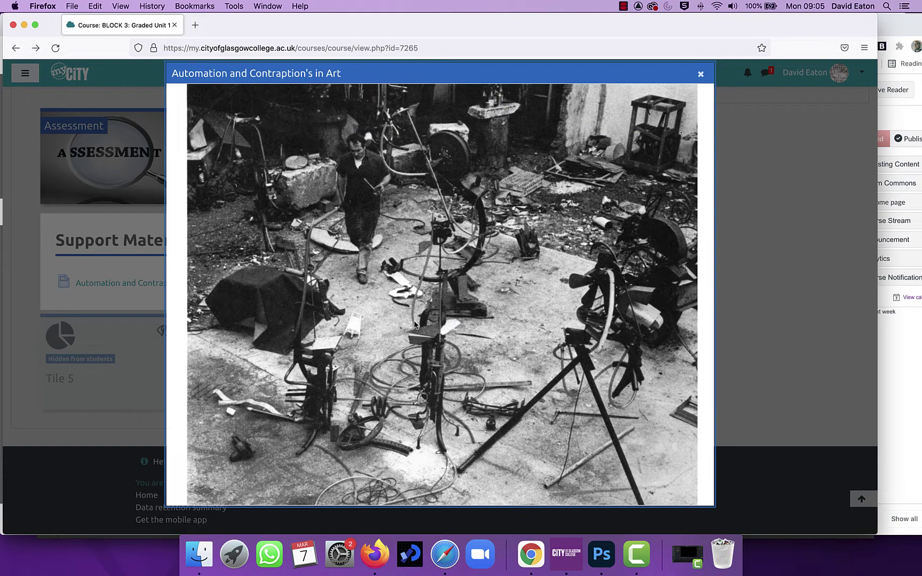
scroll(415, 324, up, 5)
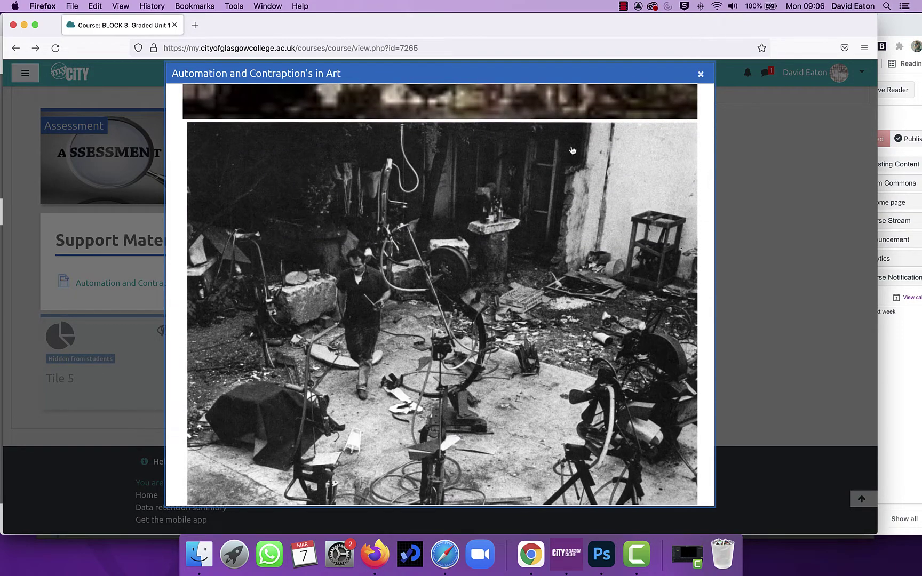
click(702, 75)
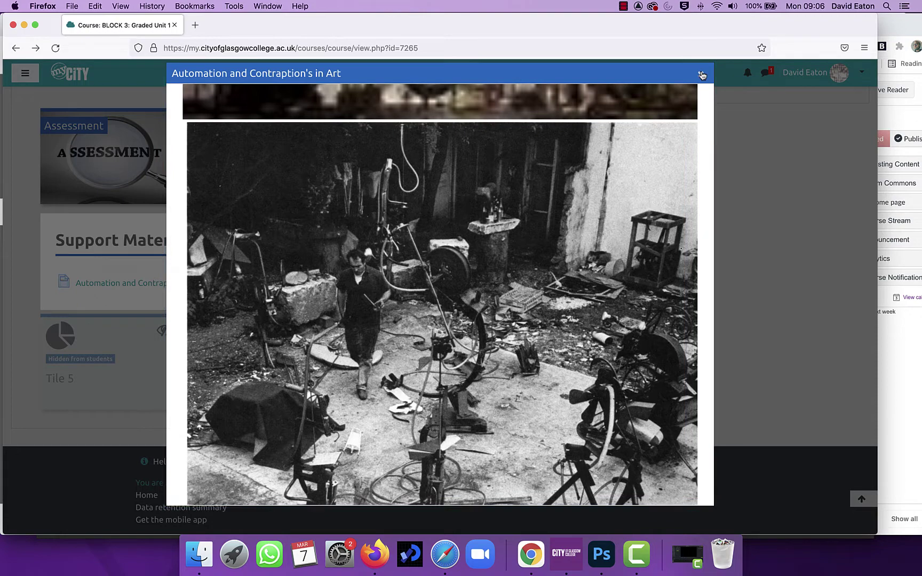
click(702, 75)
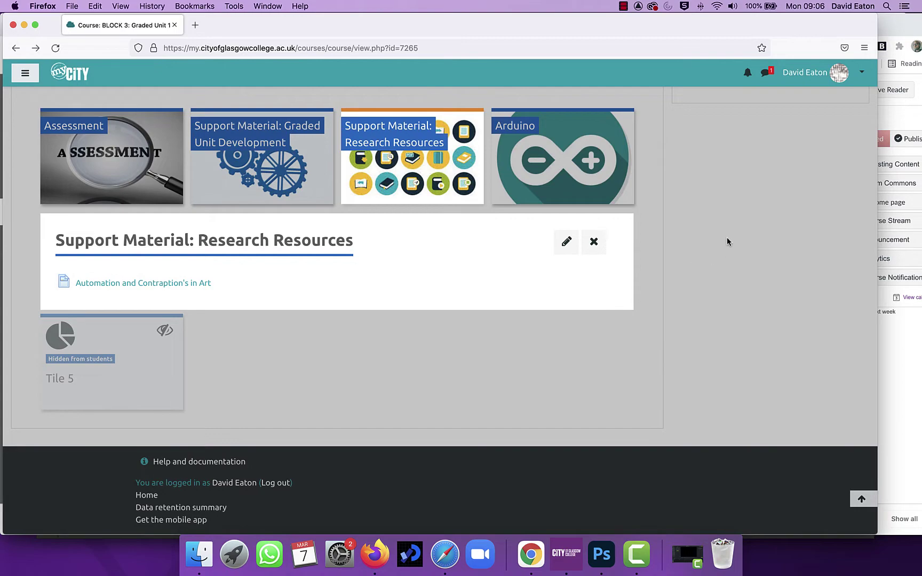
Start a course backup of BLOCK 3: Graded Unit 1
scroll(727, 242, up, 10)
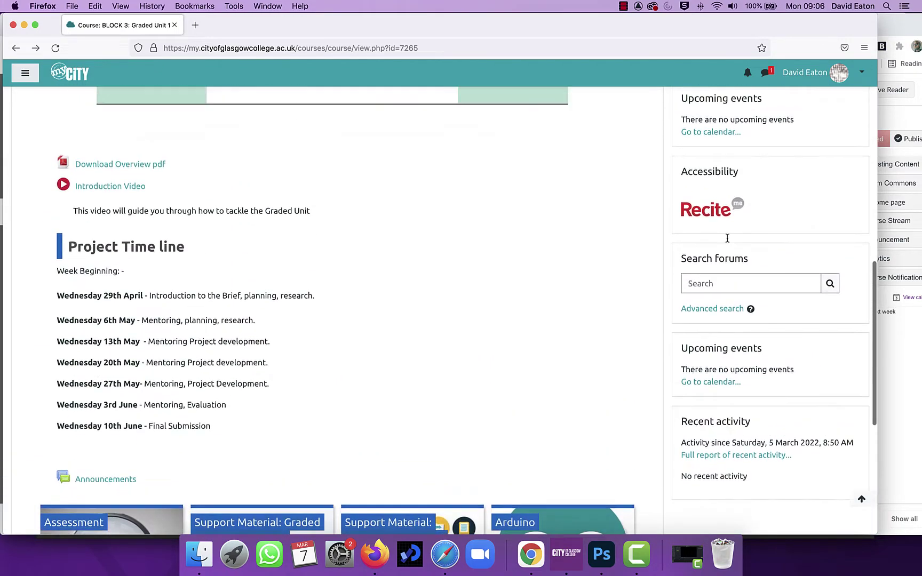
scroll(727, 238, up, 10)
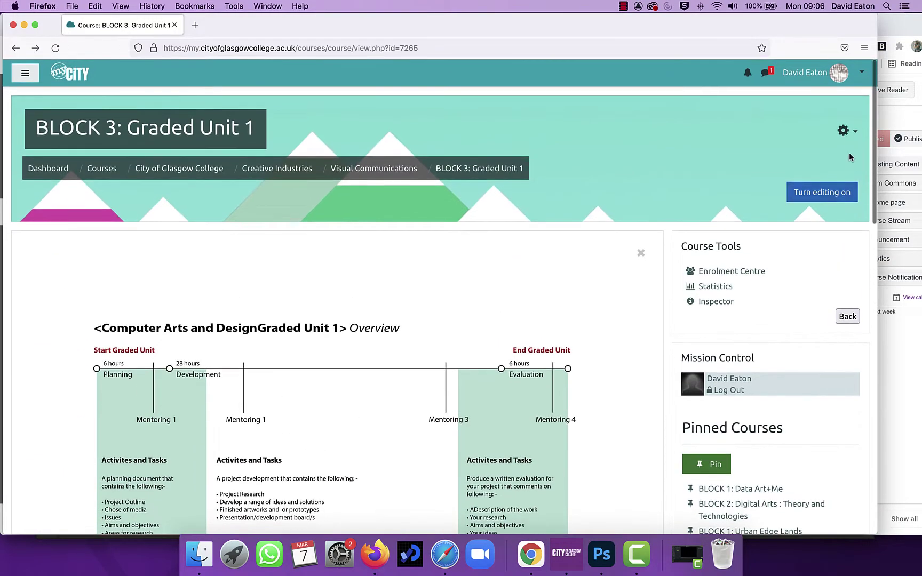
click(844, 131)
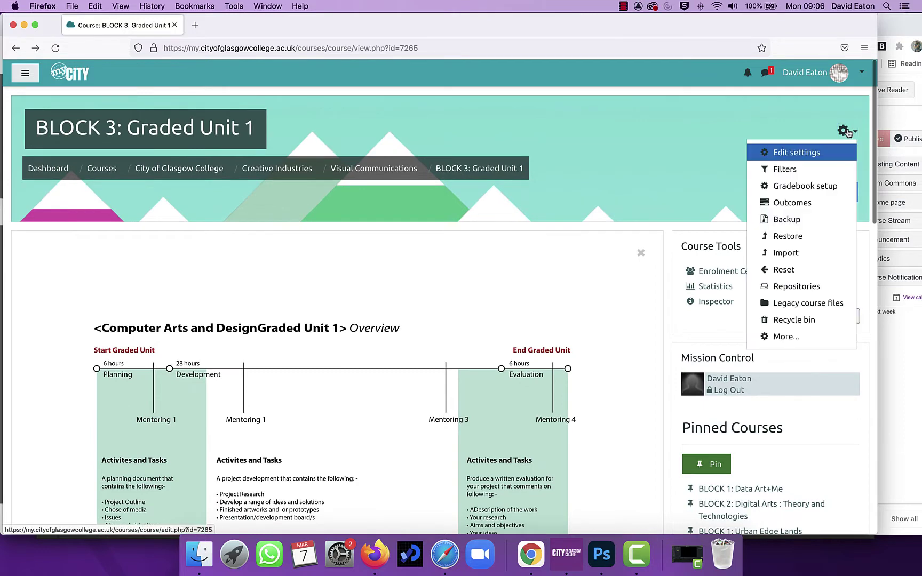
click(794, 219)
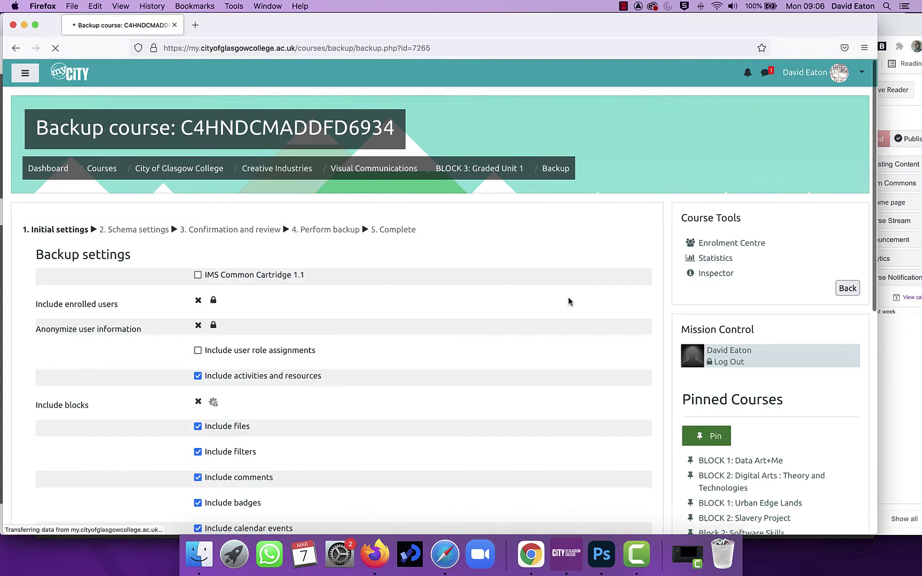
Exclude activities and resources, filters, calendar events and the question bank from the backup
scroll(487, 392, down, 2)
scroll(487, 391, down, 4)
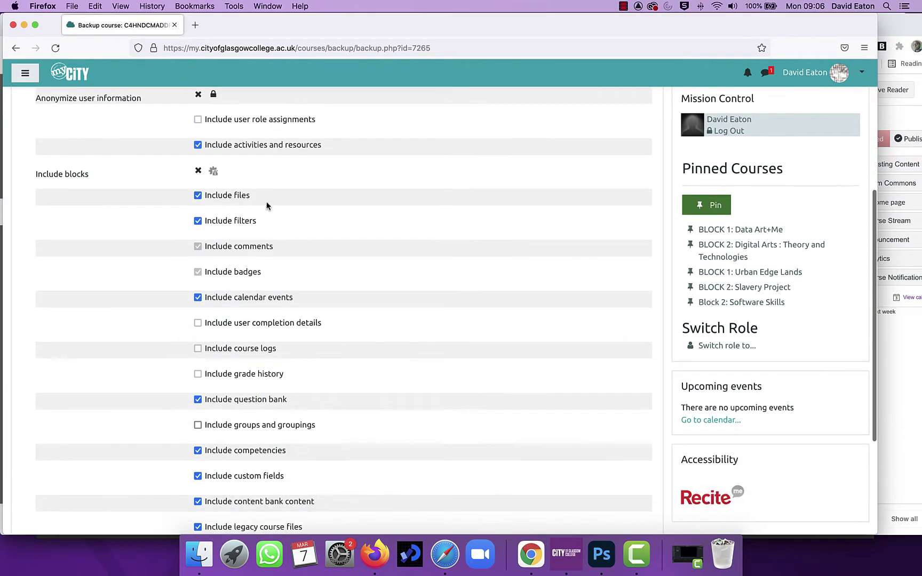
click(197, 145)
click(197, 221)
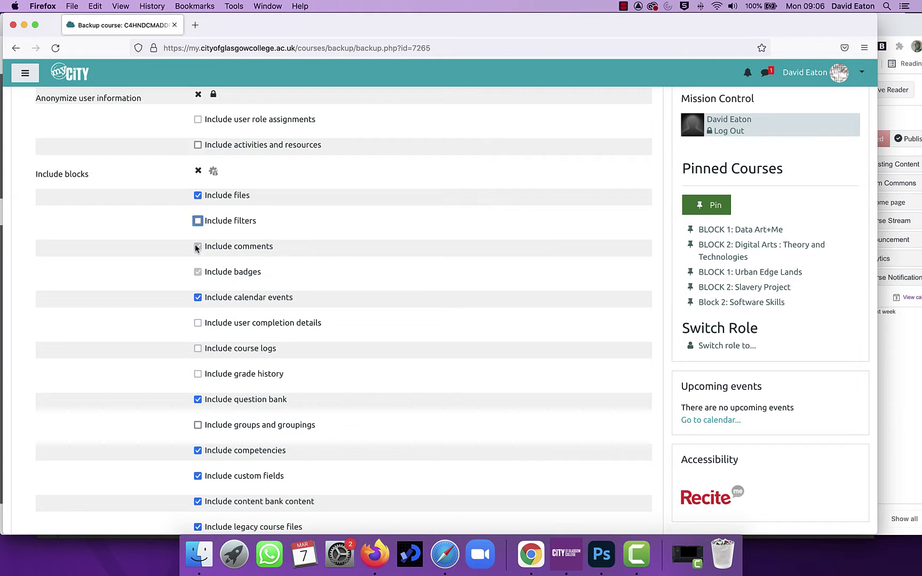
click(197, 297)
click(198, 399)
Exclude competencies, custom fields, content bank content and legacy course files, and proceed to the schema settings
scroll(198, 399, down, 3)
click(198, 322)
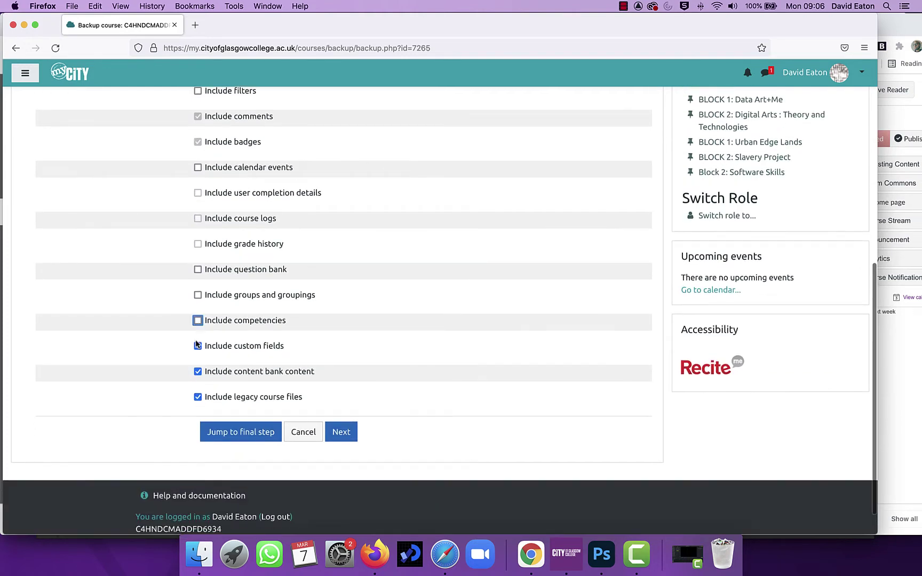
click(197, 345)
click(197, 371)
click(197, 397)
click(340, 432)
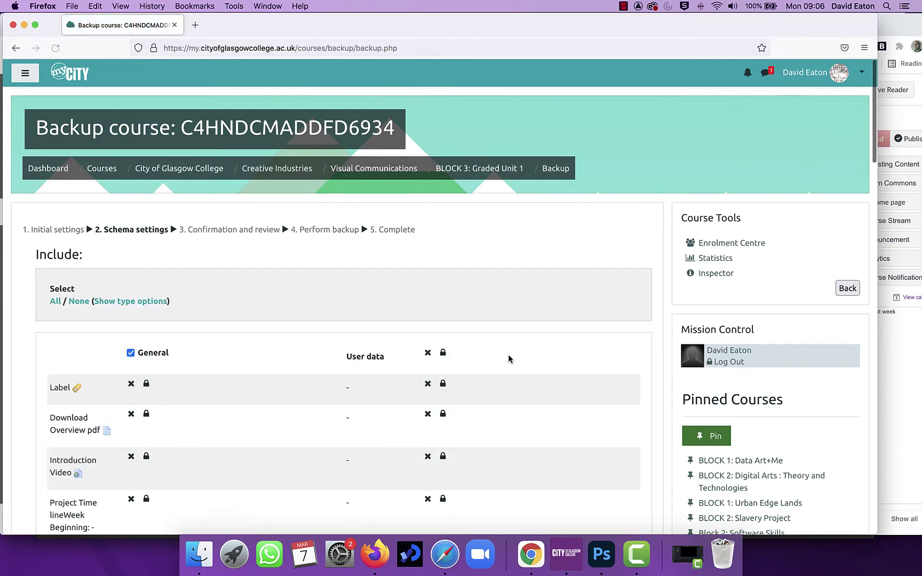
Exclude the Assessment and Support Material: Graded Unit Development sections from the backup
scroll(508, 358, down, 5)
scroll(508, 358, down, 10)
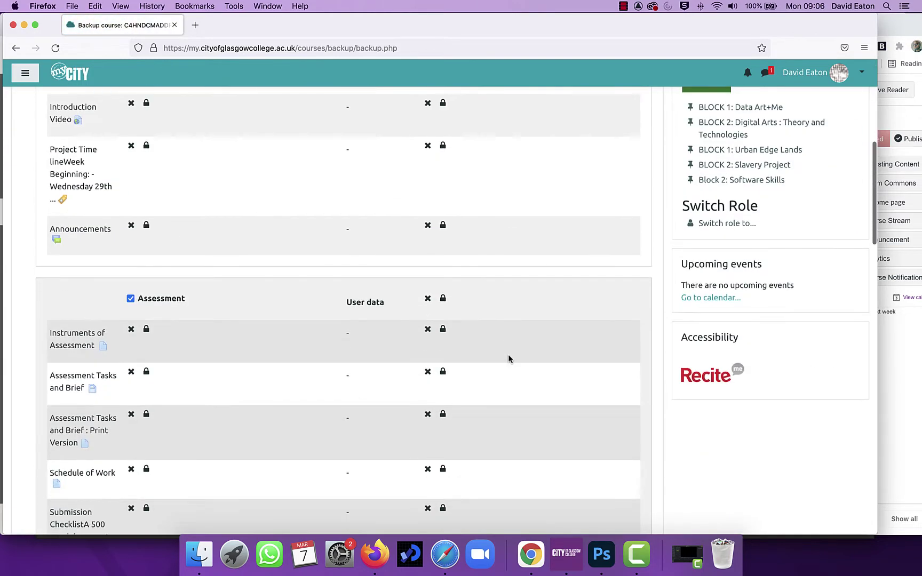
scroll(508, 357, up, 6)
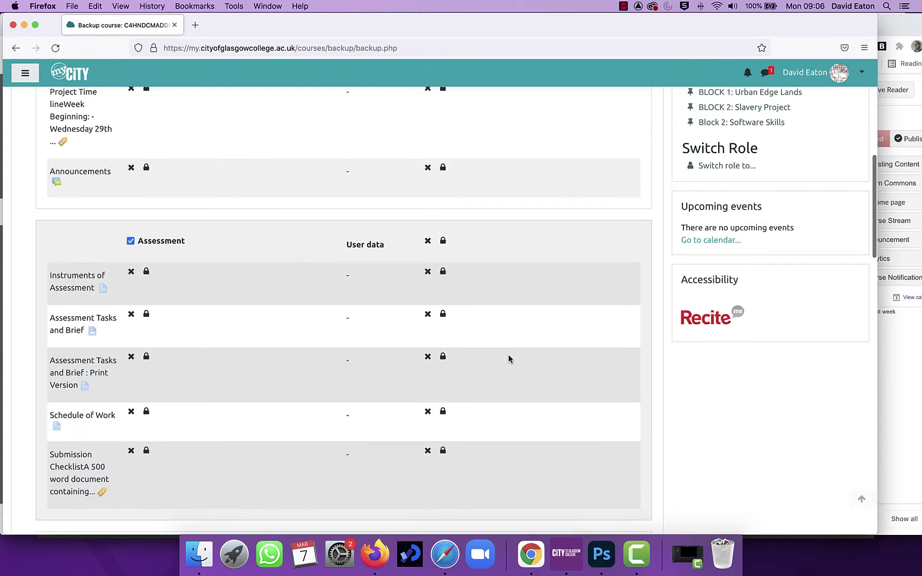
click(131, 249)
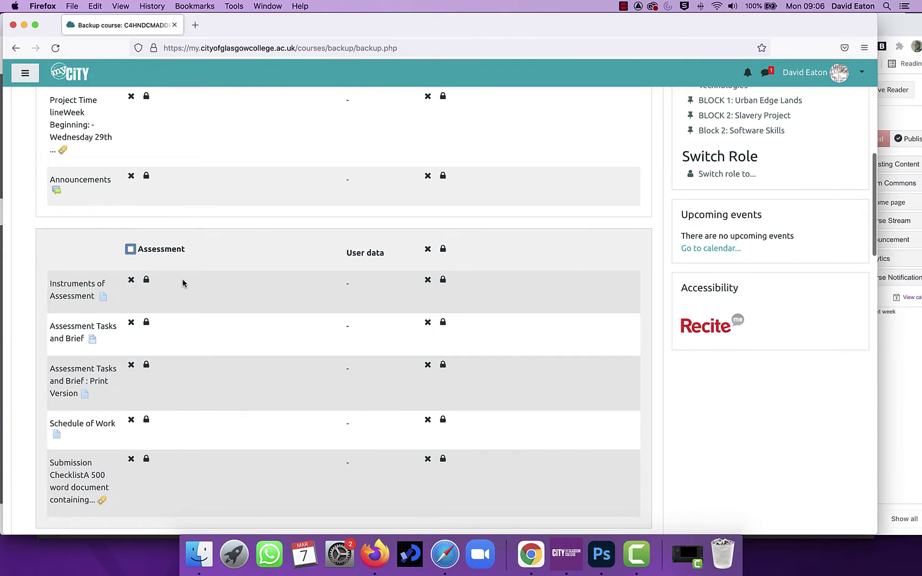
scroll(181, 284, down, 5)
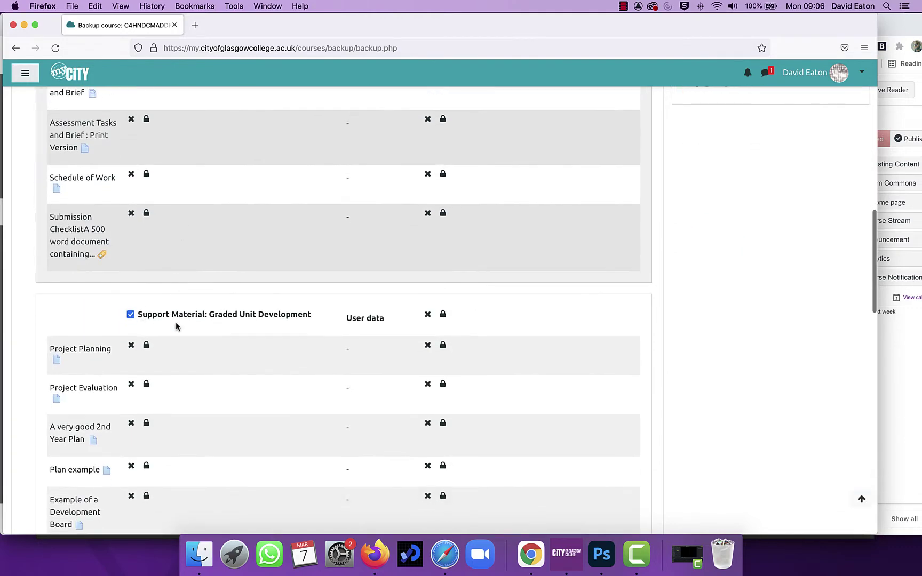
click(130, 314)
Exclude the Arduino and Tile 5 sections, keep Support Material: Research Resources included, and proceed to the backup confirmation
scroll(154, 326, down, 5)
scroll(154, 325, down, 10)
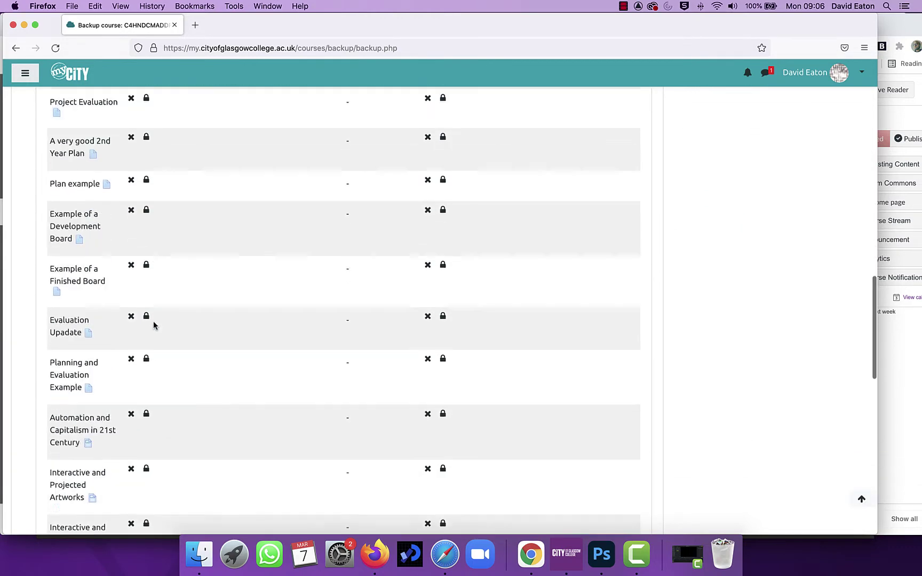
scroll(150, 421, down, 2)
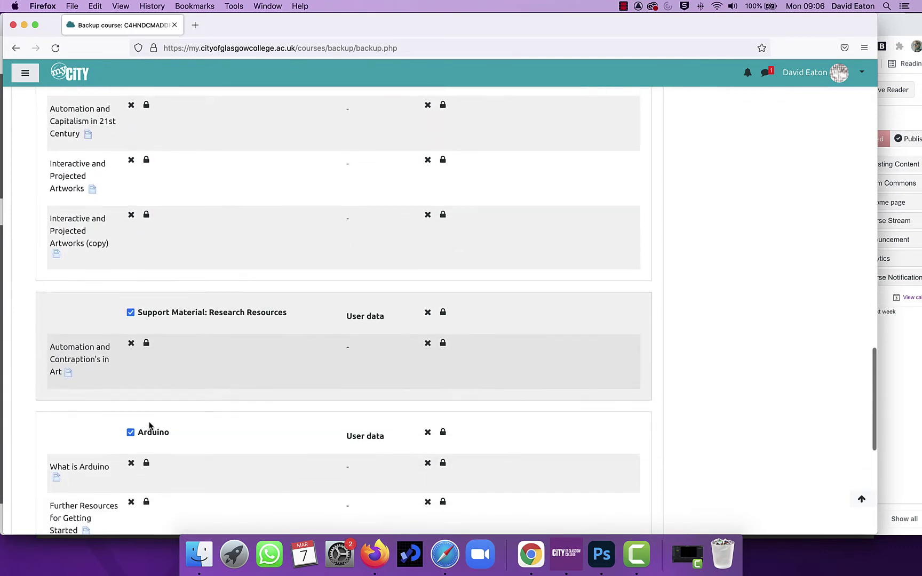
click(130, 432)
scroll(182, 410, down, 3)
scroll(181, 410, down, 5)
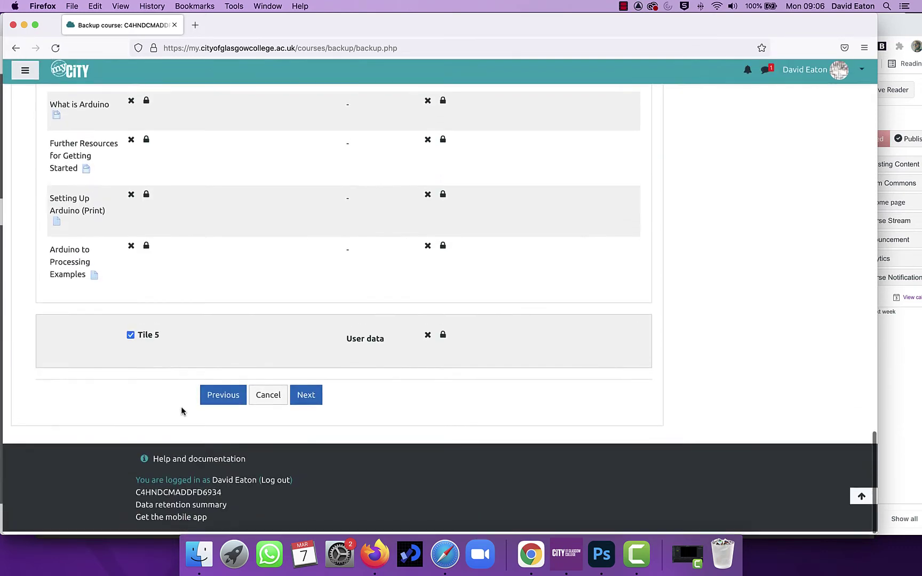
click(130, 337)
scroll(206, 321, up, 7)
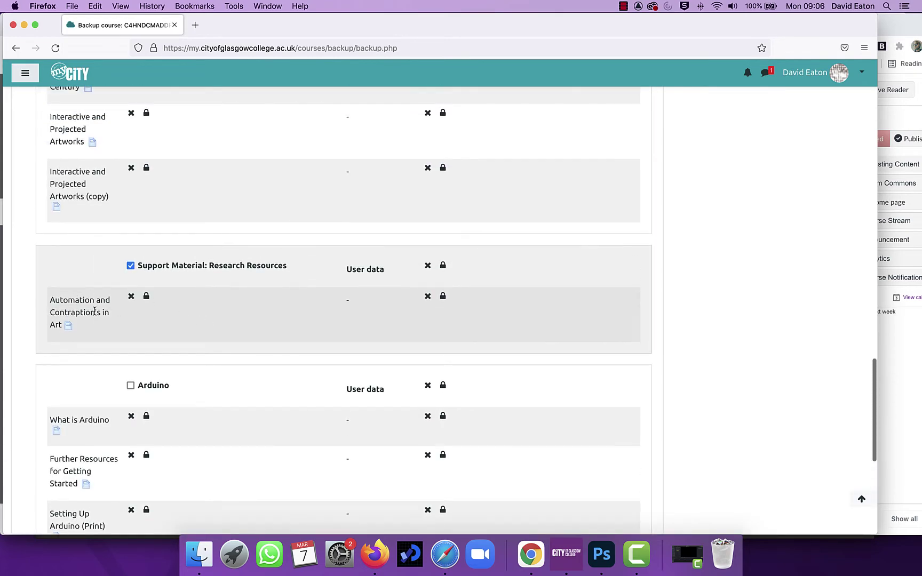
scroll(295, 336, down, 5)
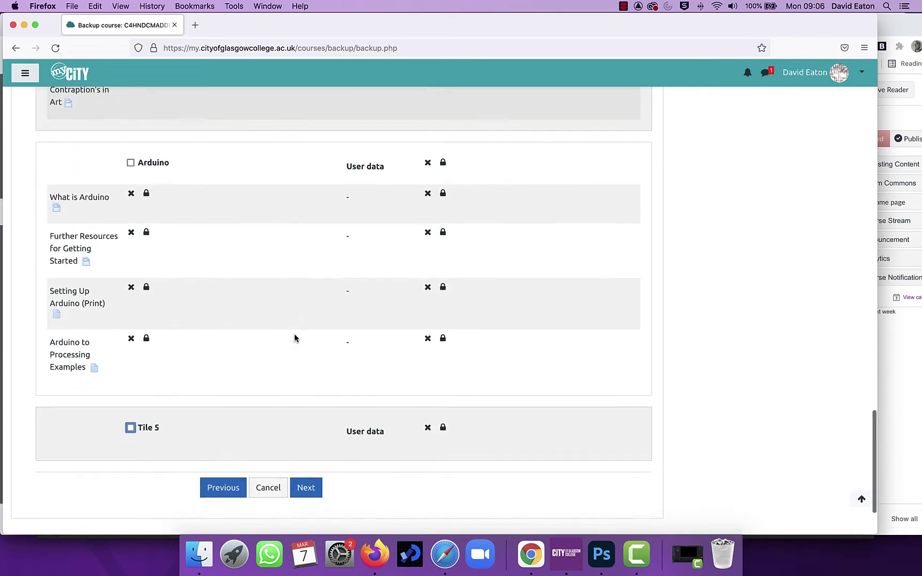
scroll(294, 338, down, 2)
click(305, 397)
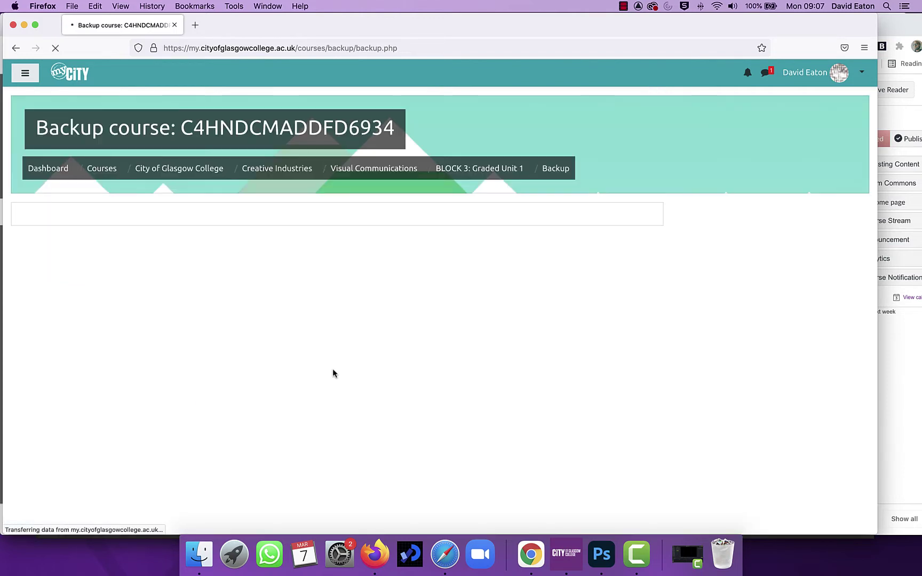
Review the included items, perform the backup and continue to the course's restore page
scroll(333, 372, down, 15)
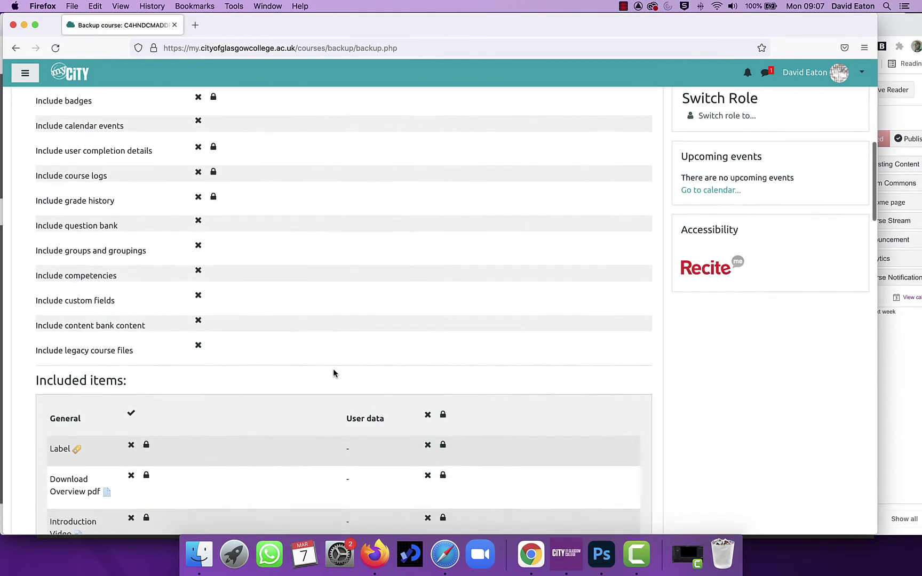
scroll(334, 373, down, 20)
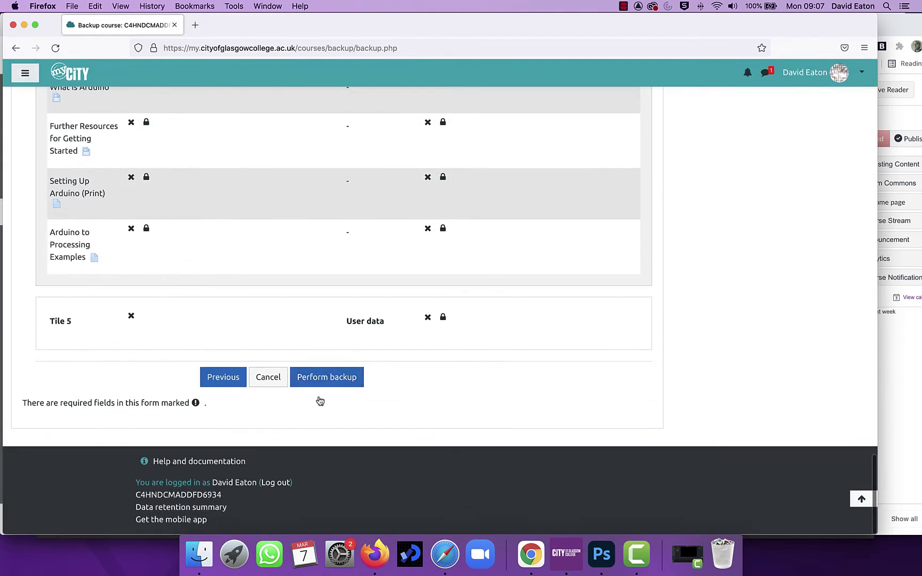
click(327, 377)
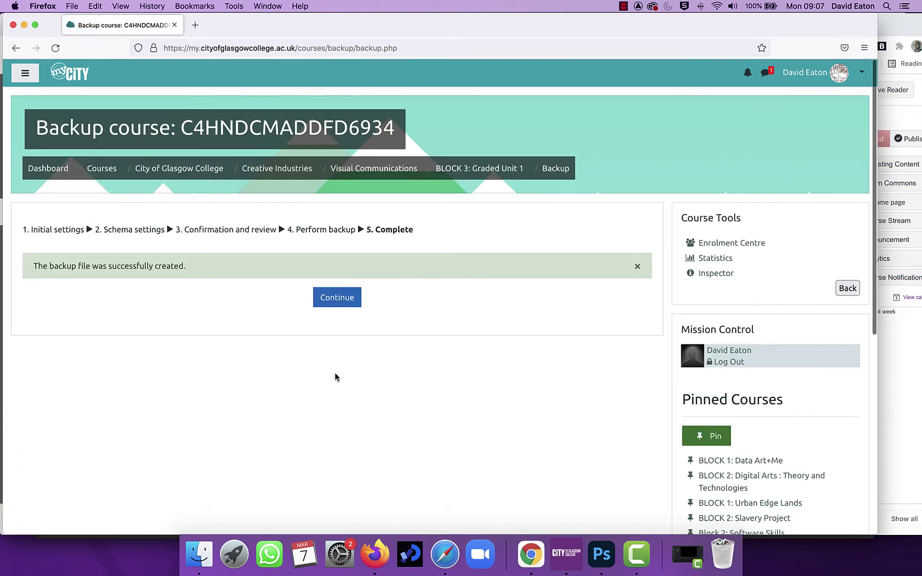
click(338, 298)
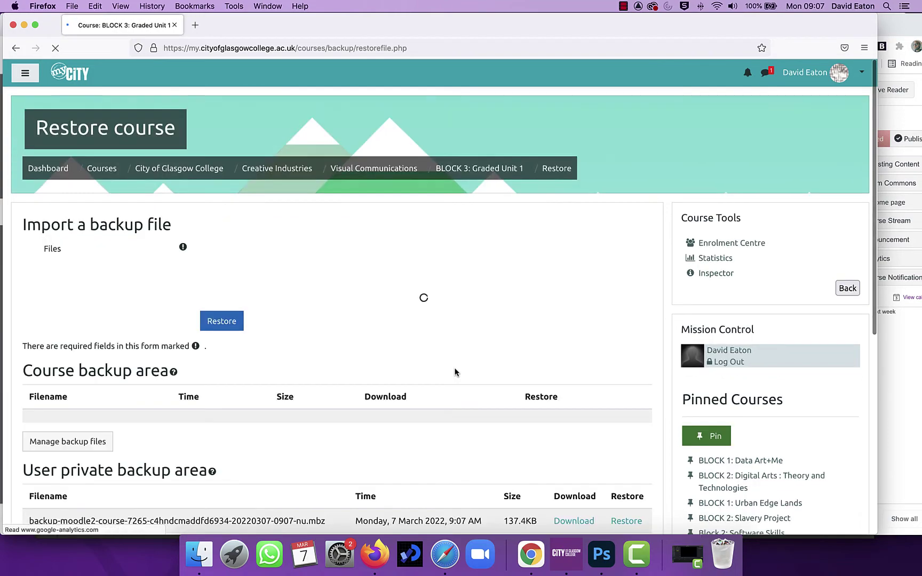
Check the private backup files, switch to Chrome and open the content import page of the Developmental Drawing Portfolio course
scroll(453, 387, down, 5)
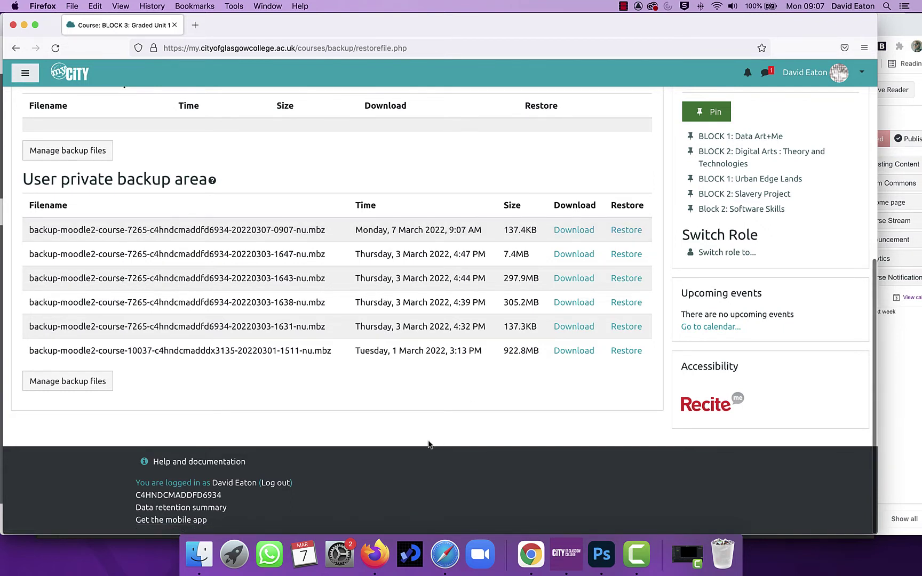
click(533, 558)
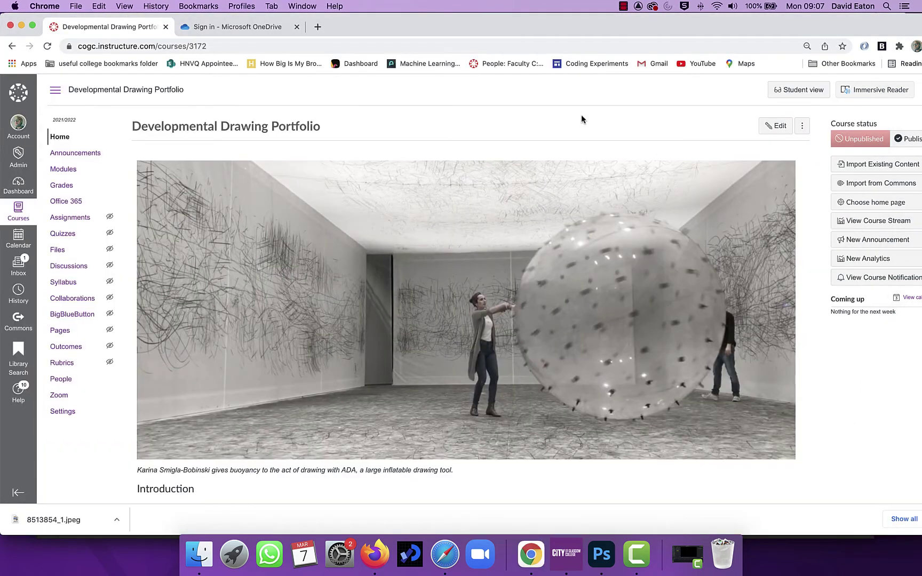
drag(600, 32, 572, 30)
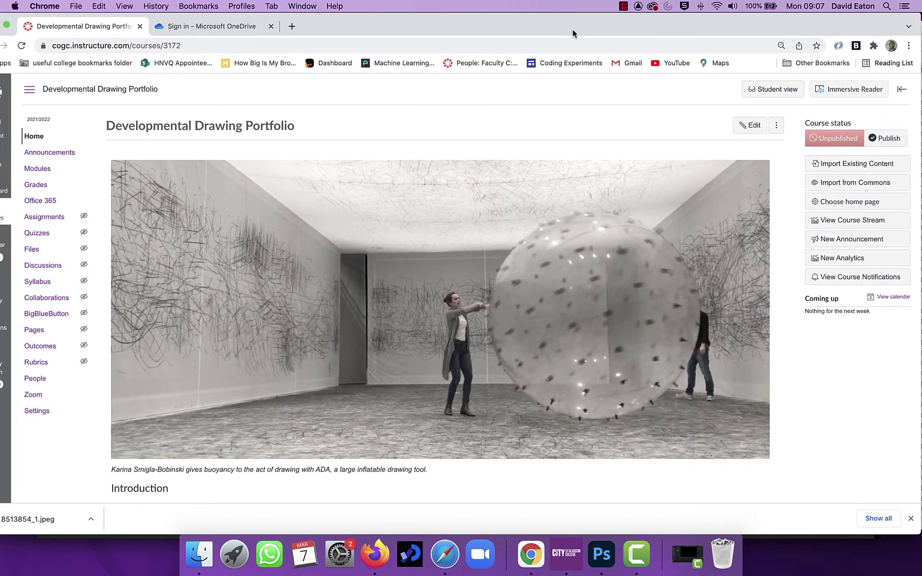
click(837, 166)
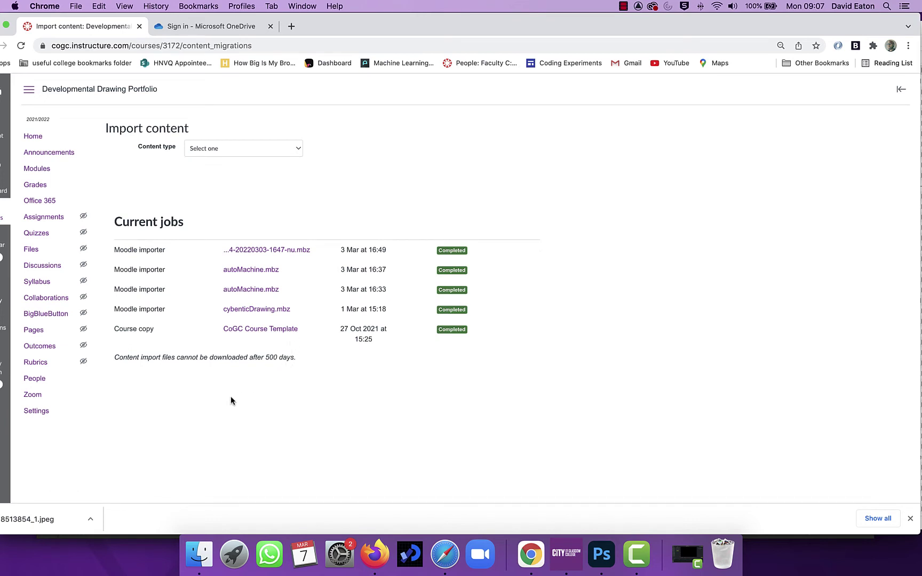
Import all content from the Moodle 1.9/2.x backup file auto1.mbz in Downloads into the course
click(258, 149)
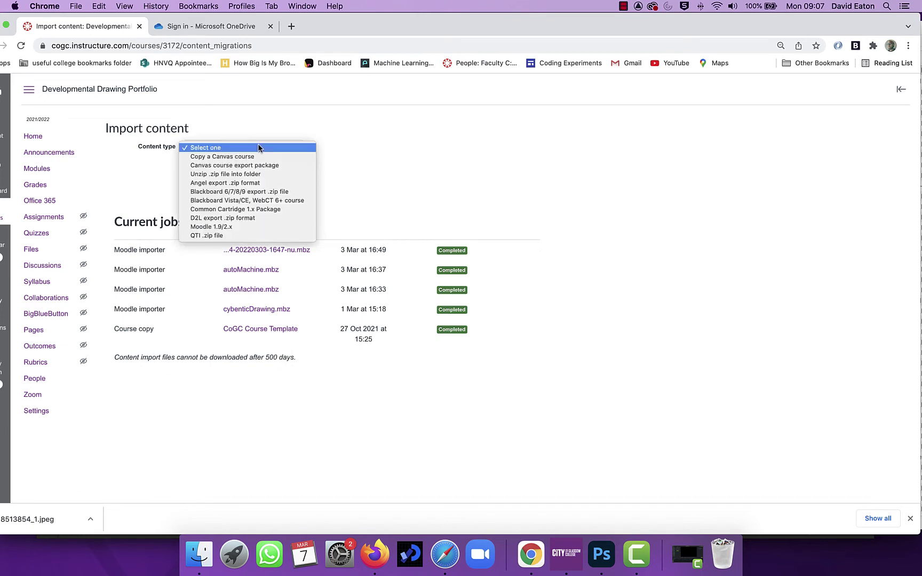
click(223, 227)
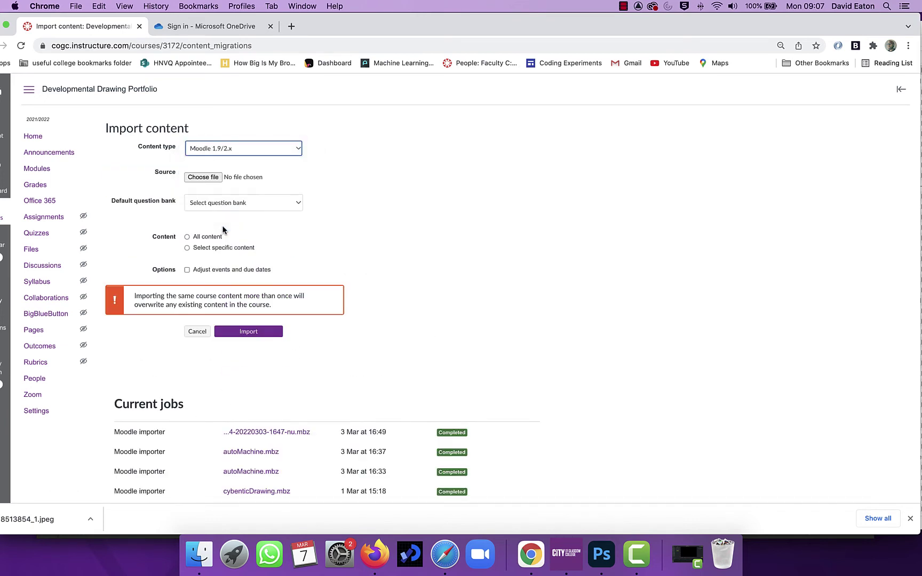
click(209, 177)
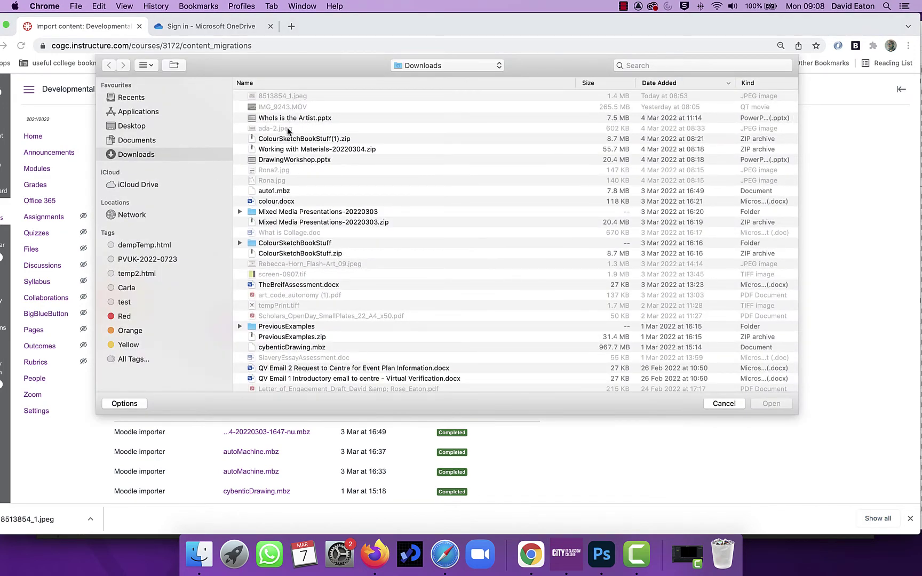
click(269, 191)
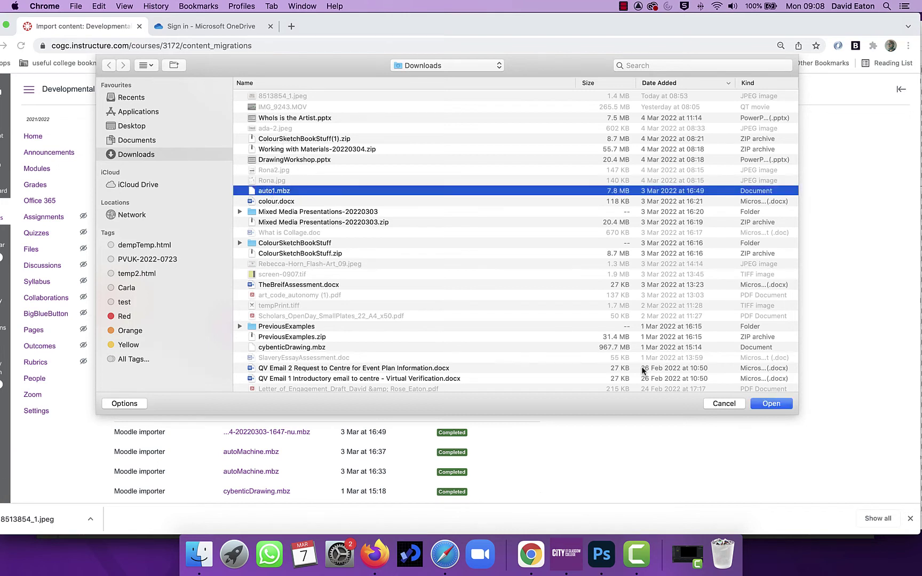
click(761, 403)
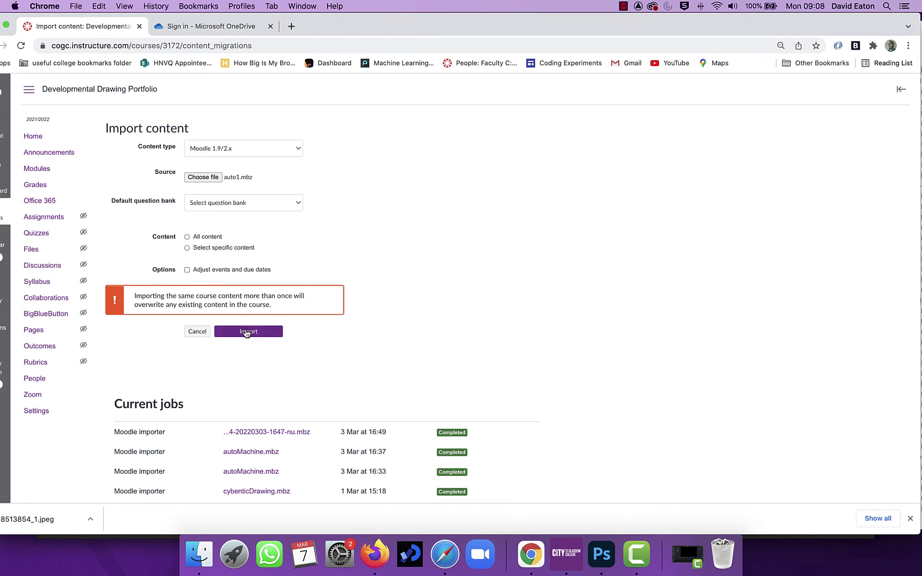
click(187, 236)
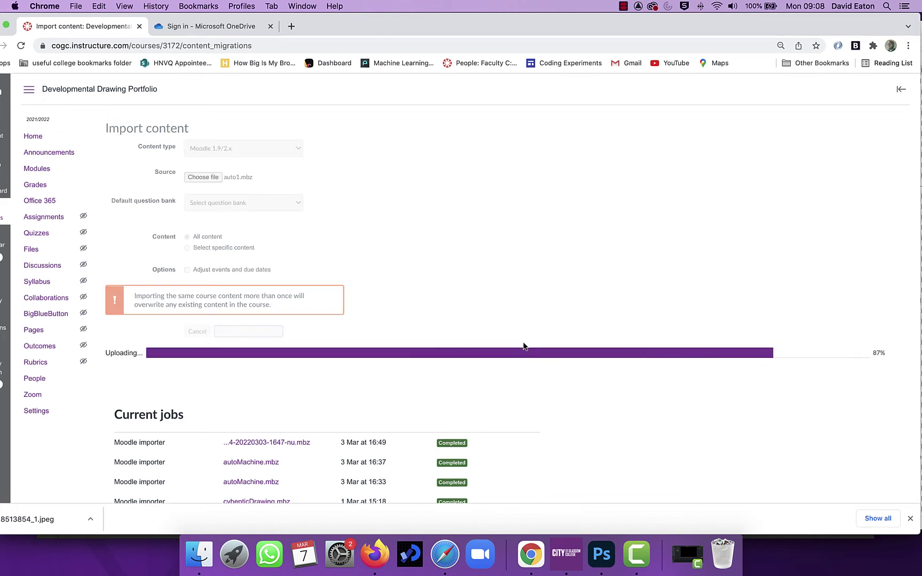
scroll(523, 343, down, 2)
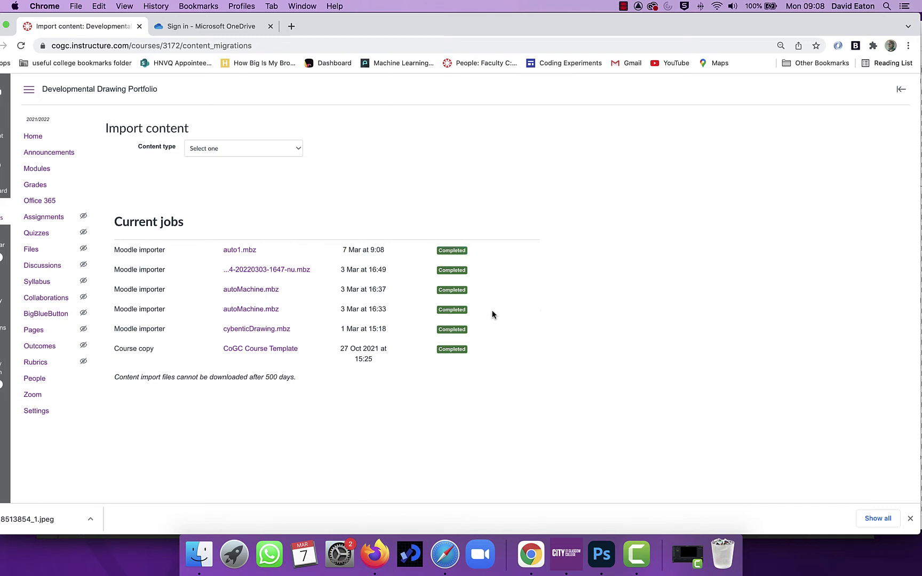
Open the course modules and examine the imported Support Material: Research Resources module
click(36, 170)
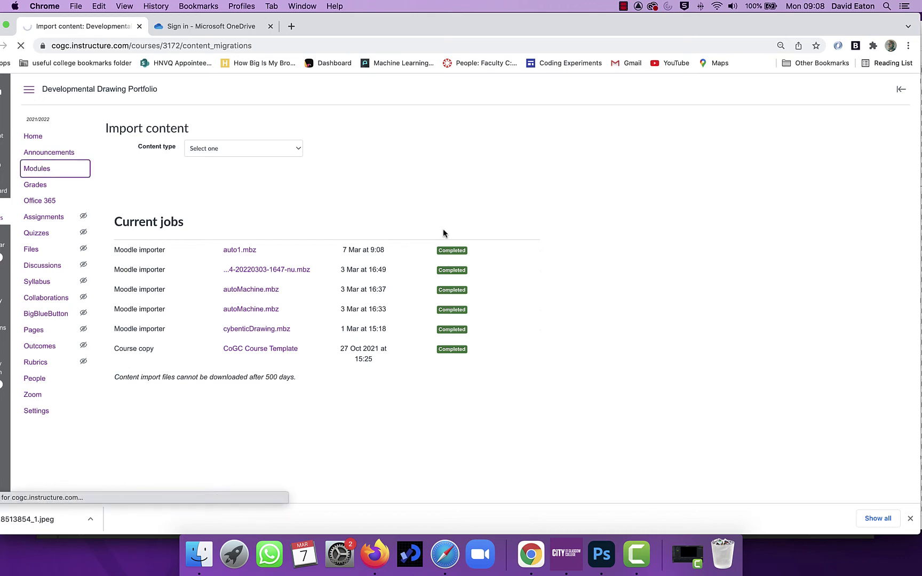
scroll(444, 251, down, 5)
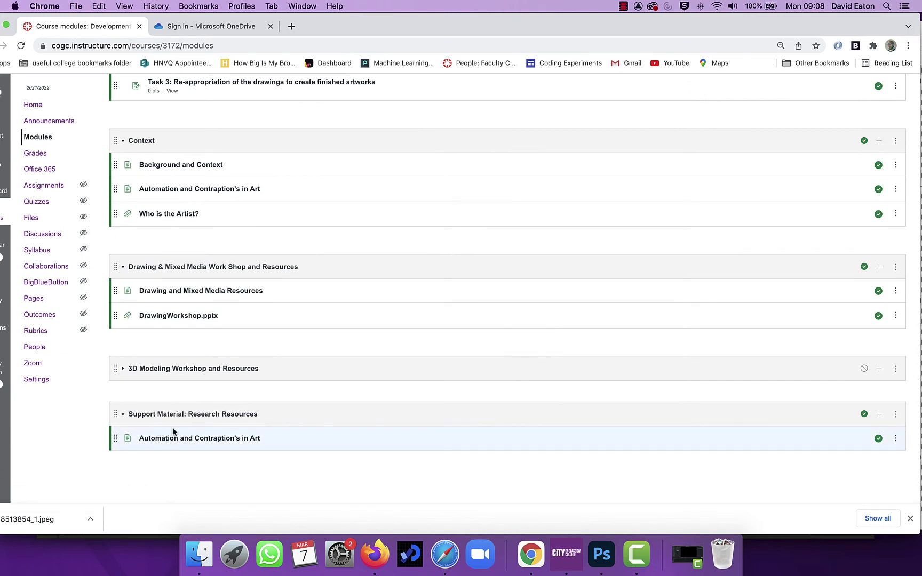
scroll(344, 422, up, 1)
scroll(344, 422, down, 1)
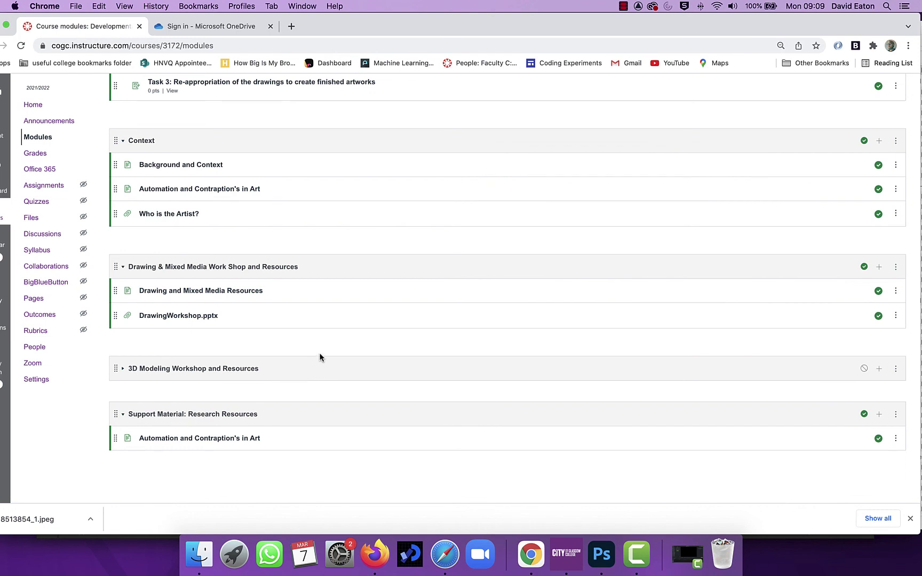
Review the Automation and Contraption's in Art page in the Research Resources module, and return to the course home page
click(219, 439)
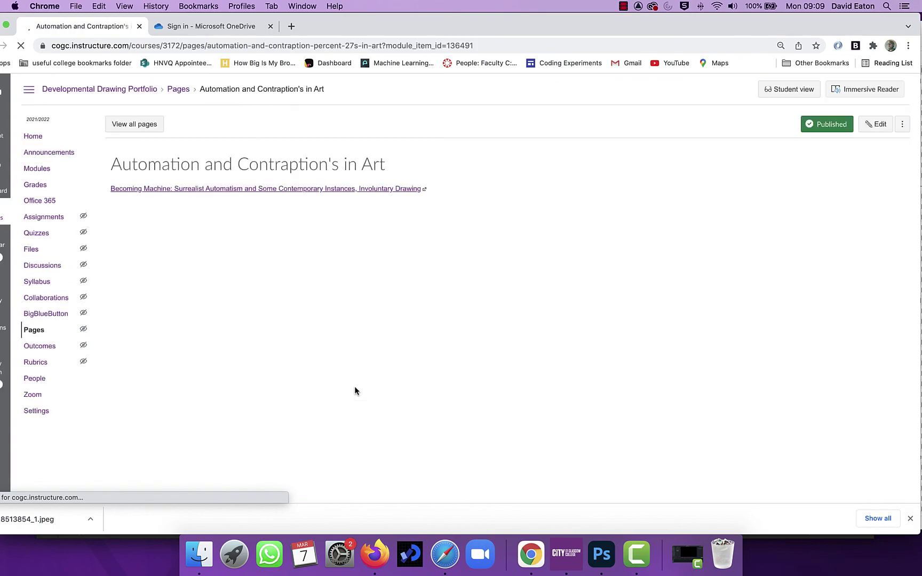
scroll(354, 391, down, 5)
scroll(355, 390, down, 15)
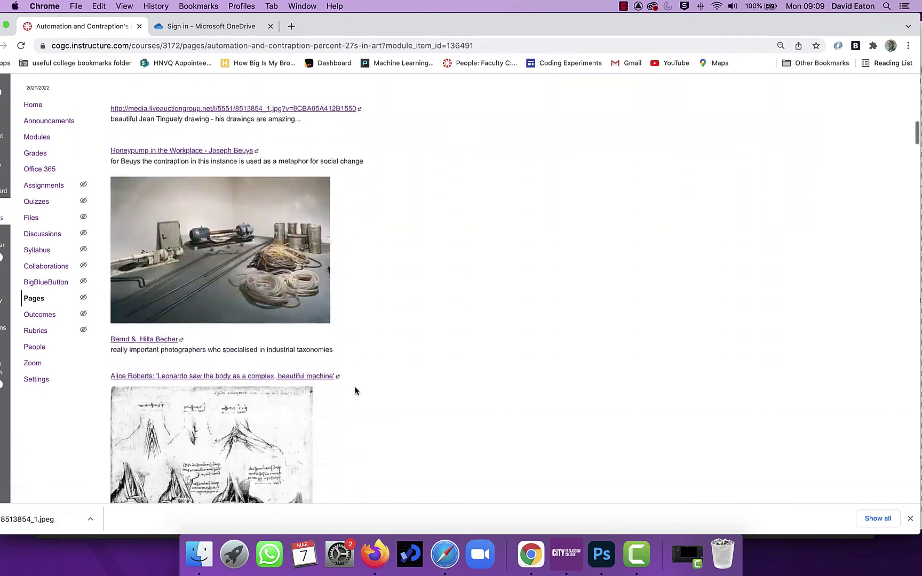
scroll(354, 390, down, 10)
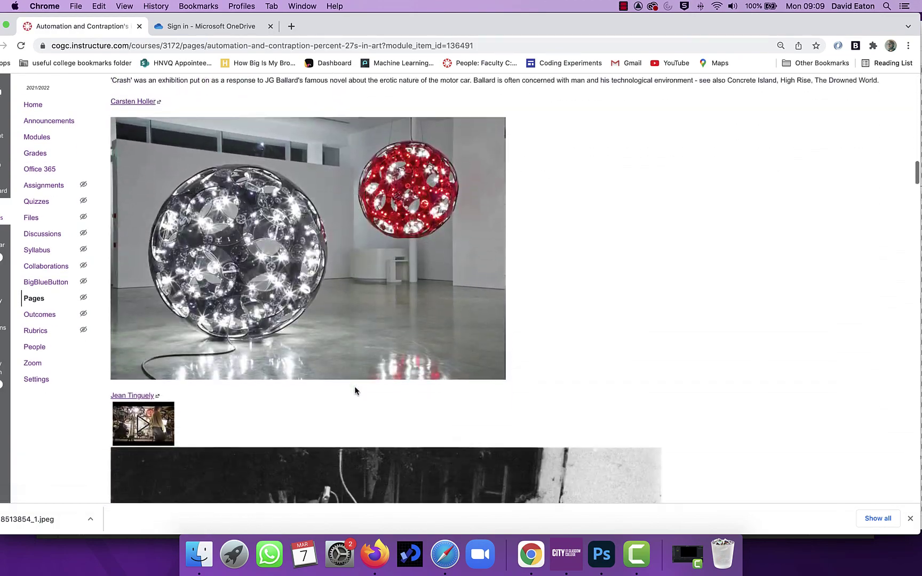
scroll(355, 390, up, 20)
scroll(354, 390, up, 2)
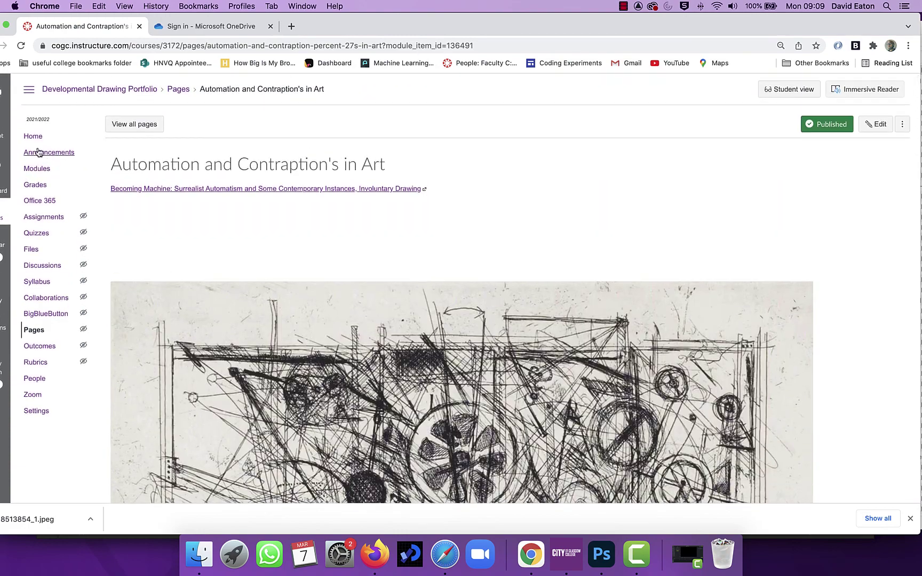
click(33, 137)
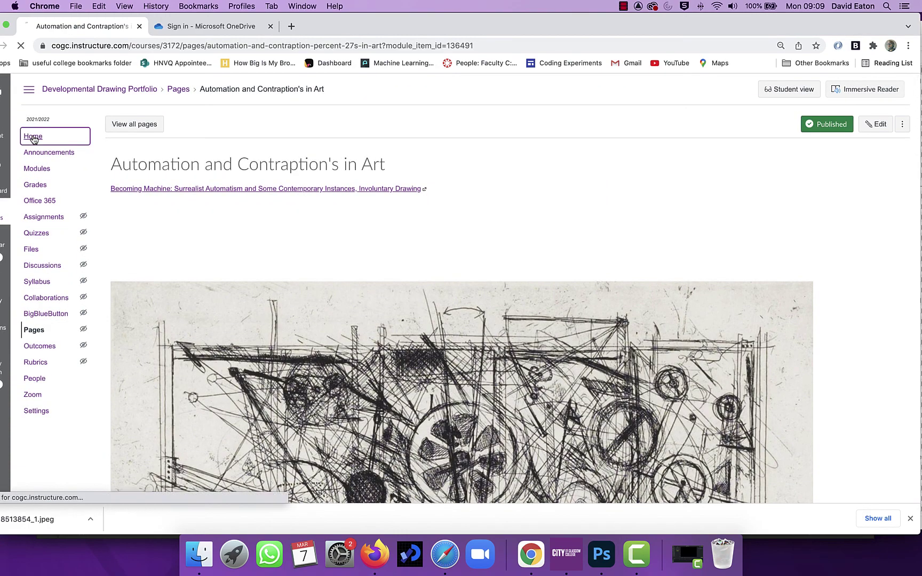